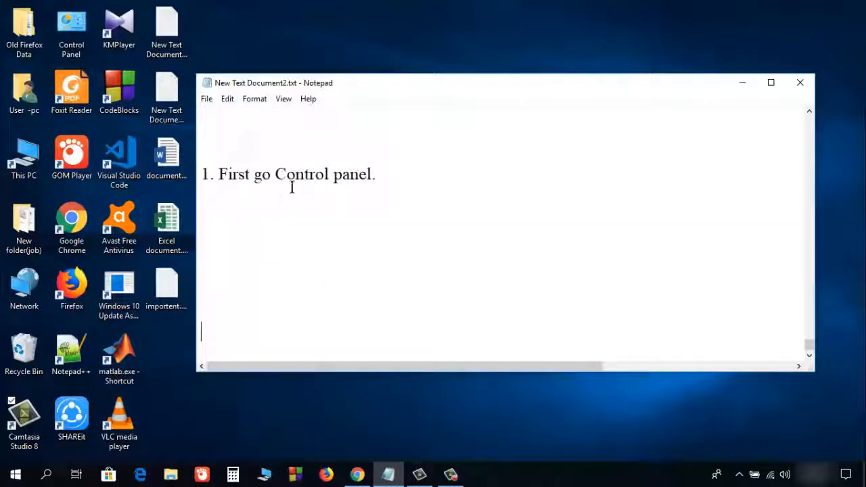
- Minimize the Notepad tutorial notes with Win+D to show the desktop
key(super+d)
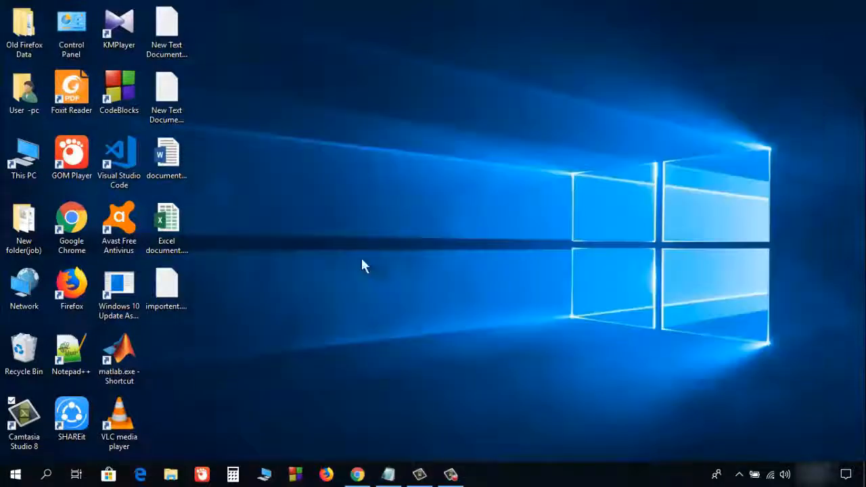
- Search the Start menu for 'control panel'
click(47, 476)
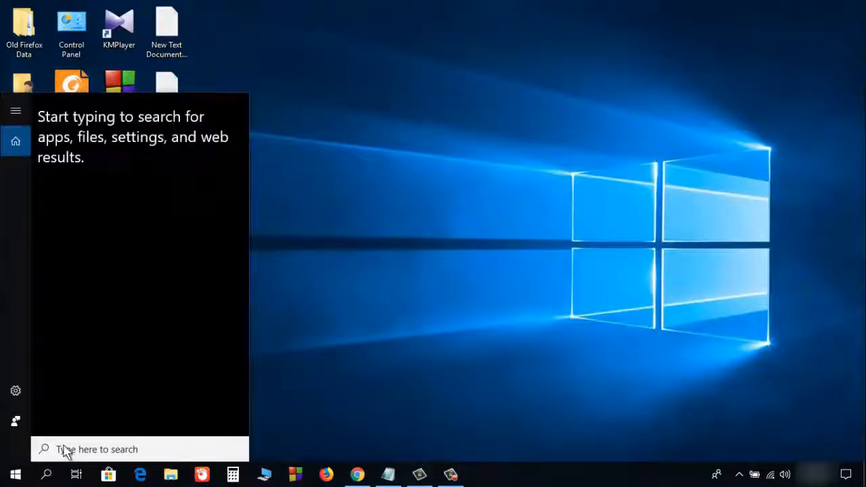
text(con)
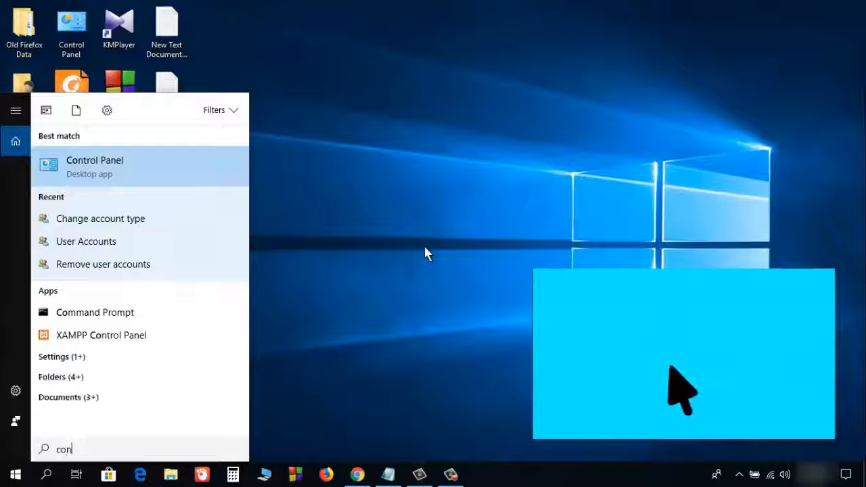
text(trol)
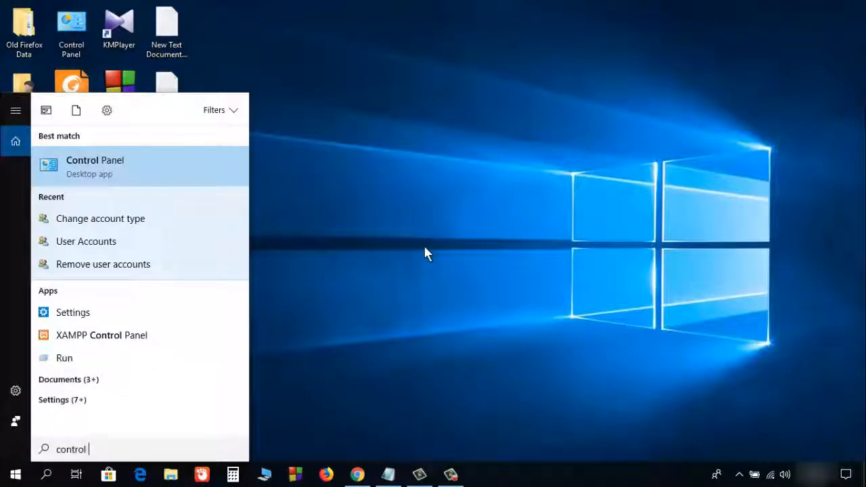
text( pan)
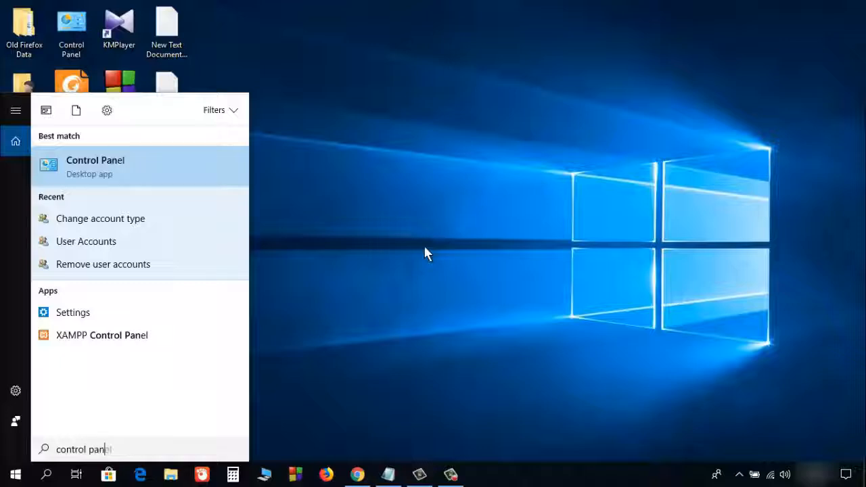
text(el)
- Open Control Panel from the search results and go to the User Accounts category
click(108, 170)
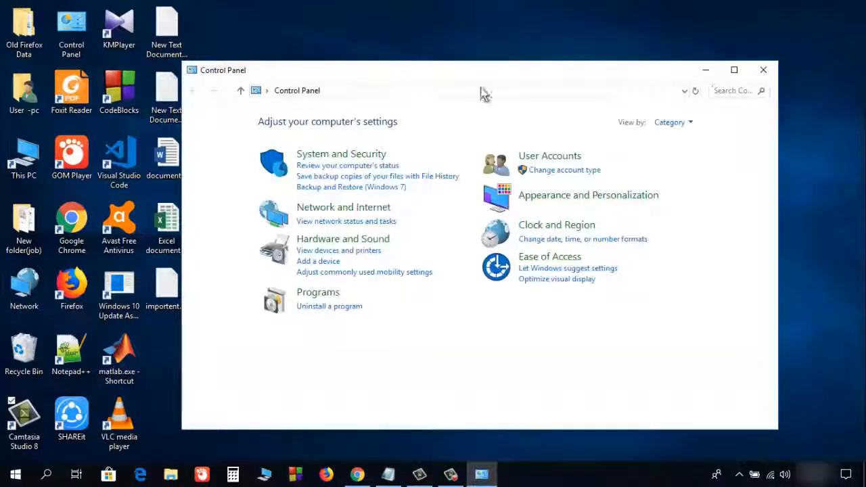
click(546, 161)
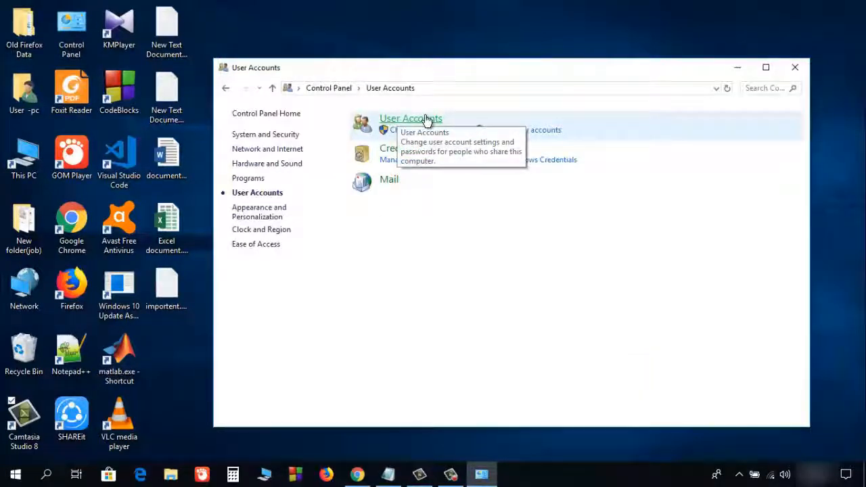
- Open User Accounts, manage the User-pc local account, and choose Create a password
click(426, 119)
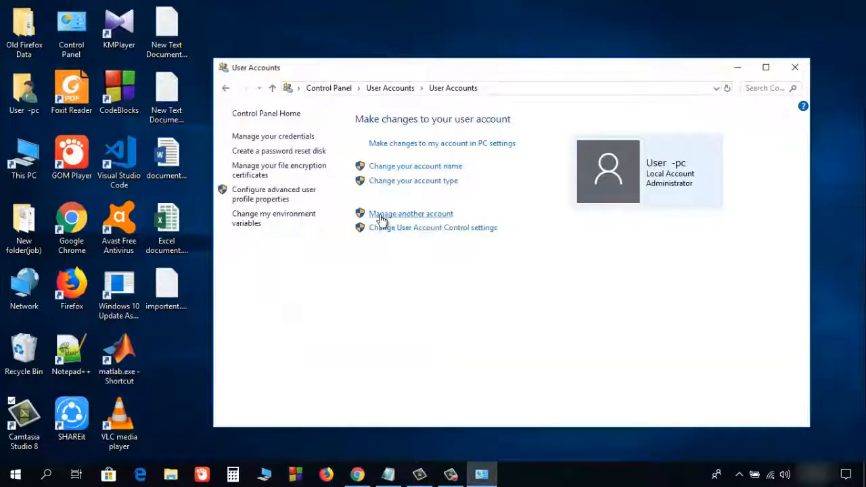
click(418, 216)
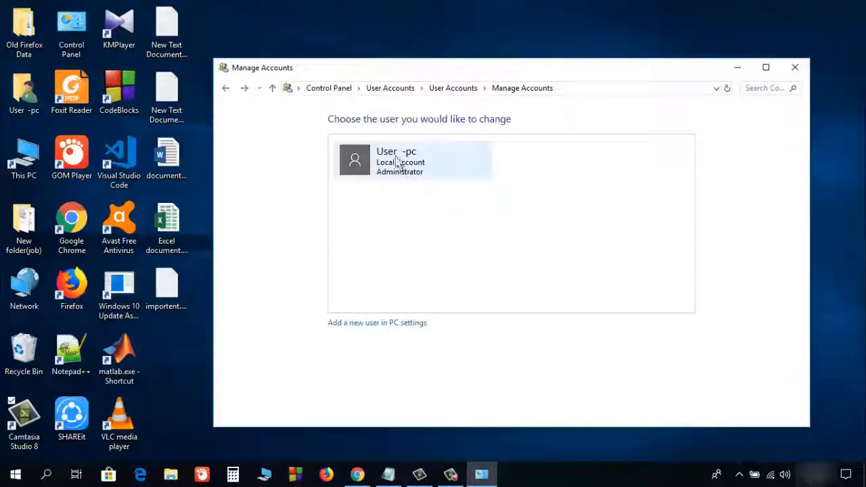
click(401, 162)
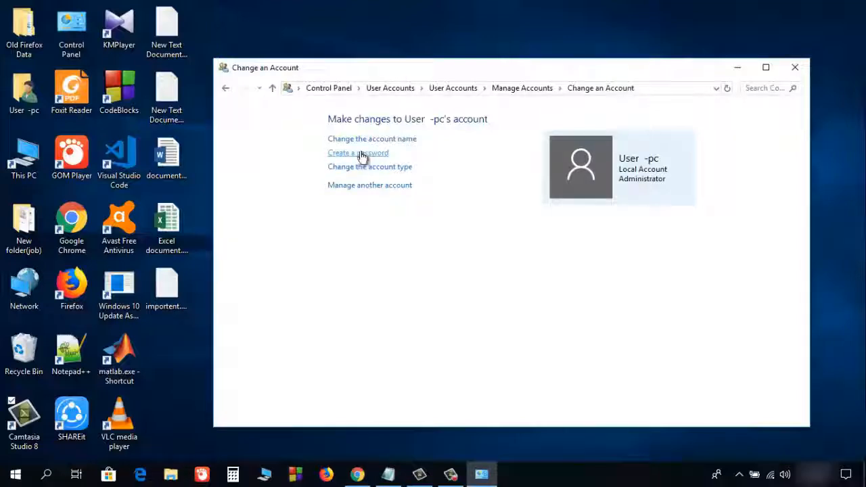
click(360, 157)
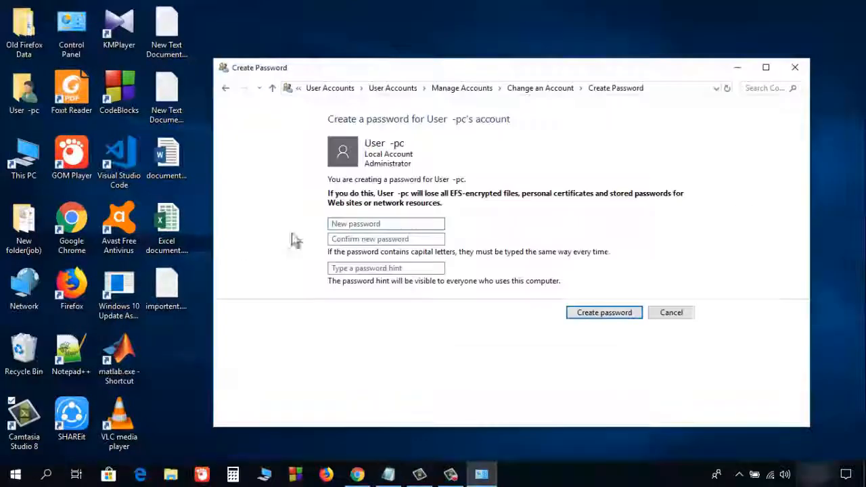
click(331, 224)
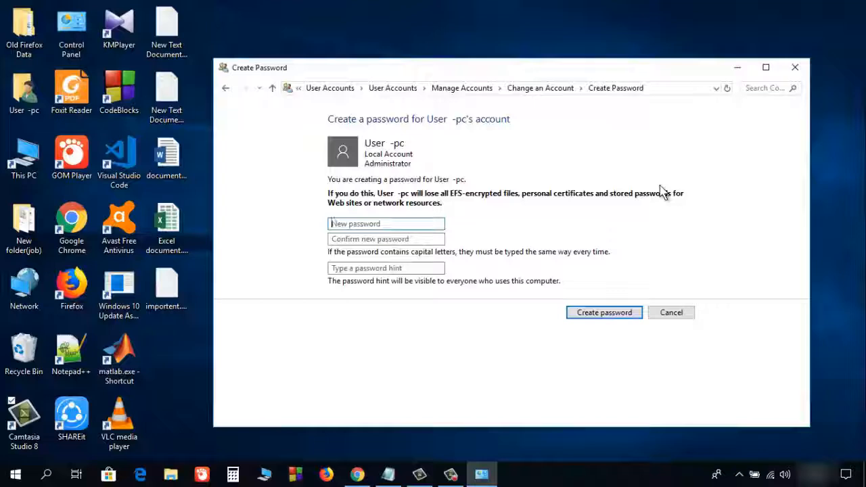
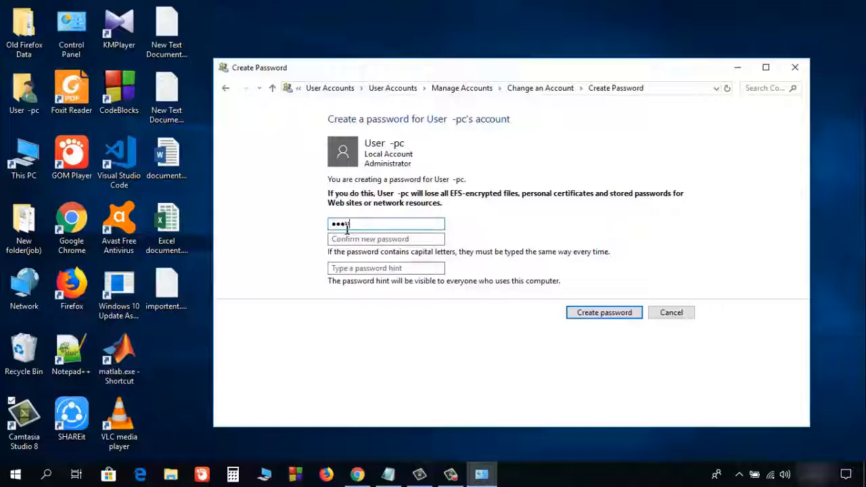
- Enter the new account password in both the New password and Confirm new password fields
key(alt+Tab)
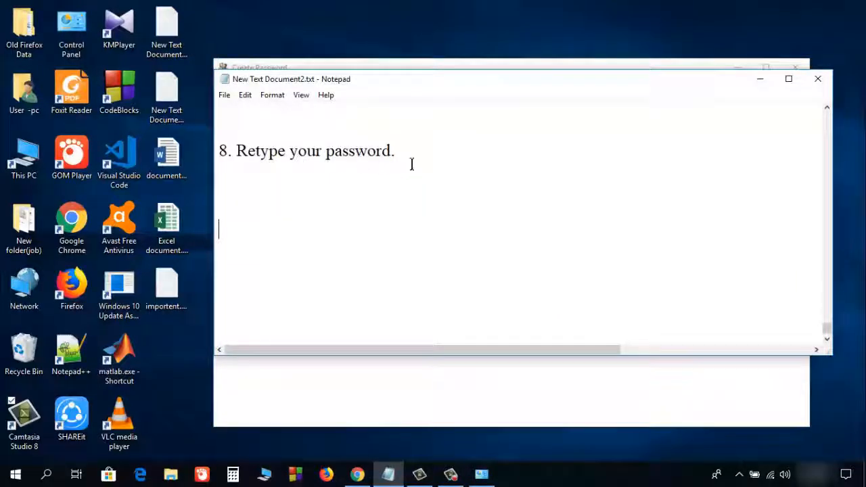
click(555, 65)
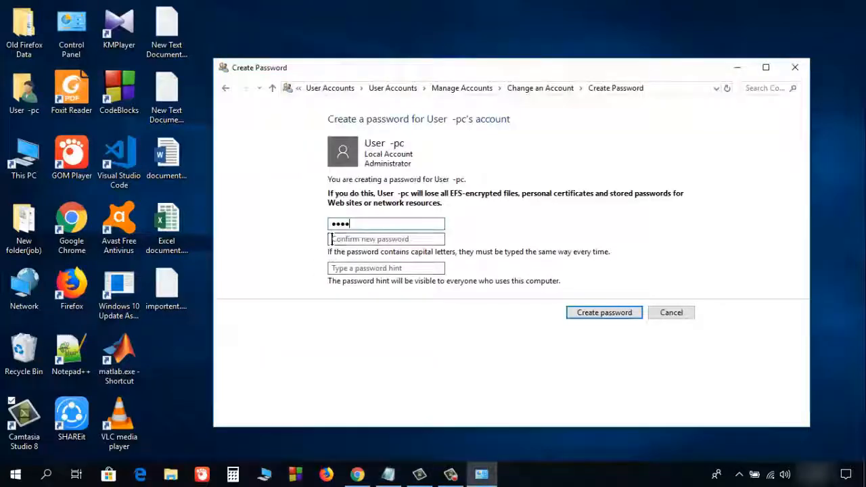
click(373, 240)
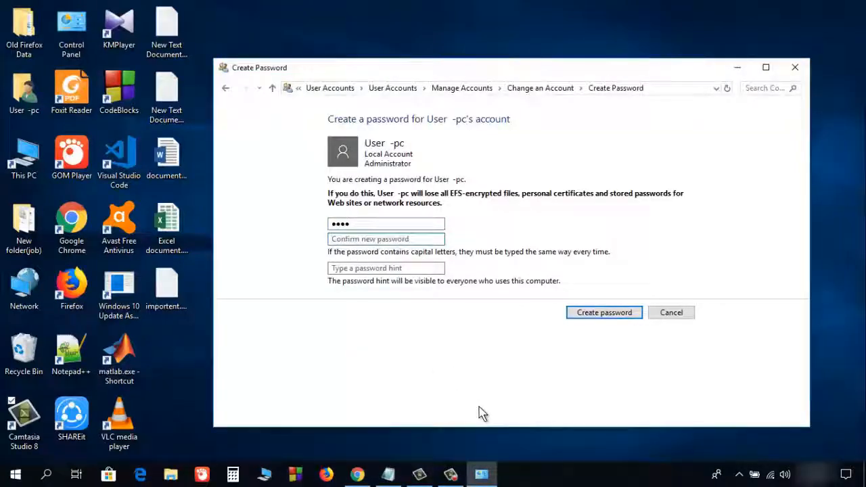
text(••)
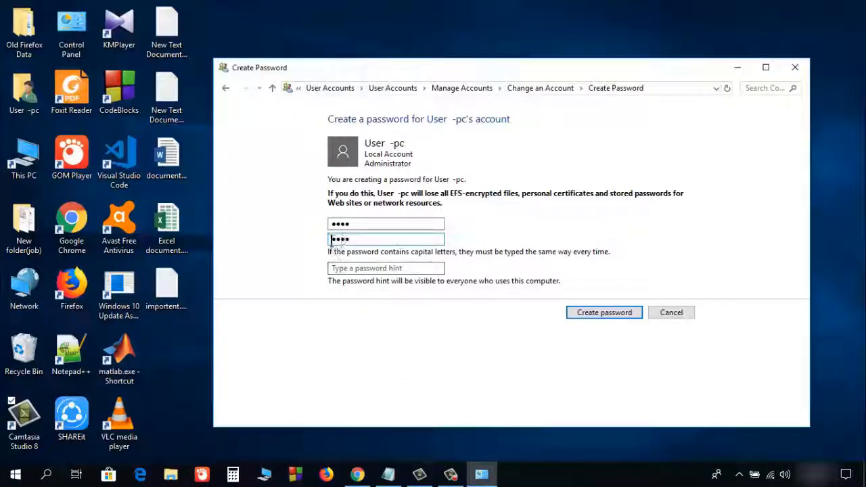
key(alt+Tab)
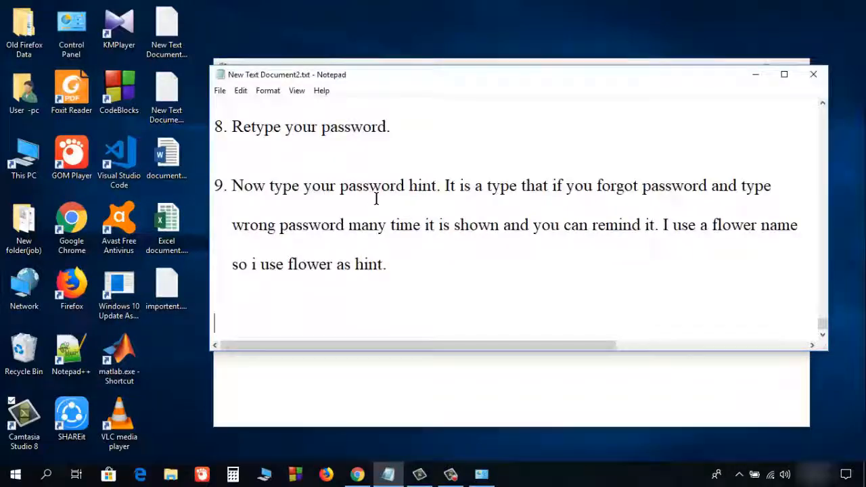
- Check the password-hint note in Notepad, then return to the Create Password form
key(alt+Tab)
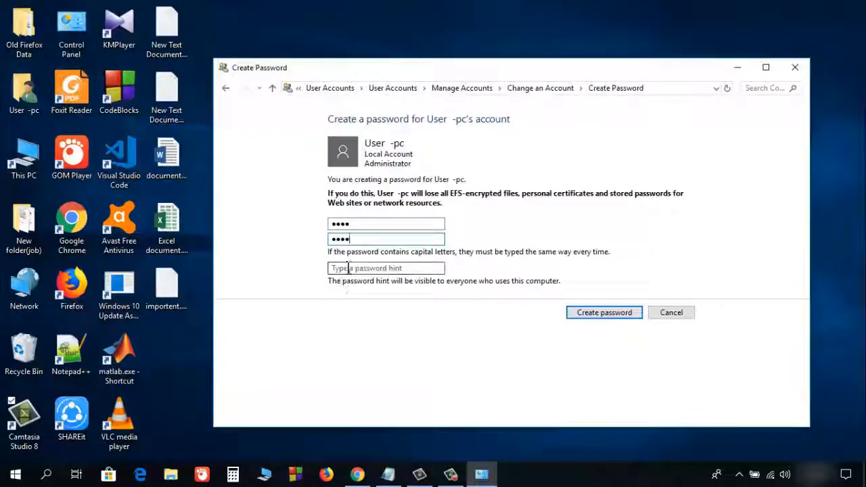
key(alt+Tab)
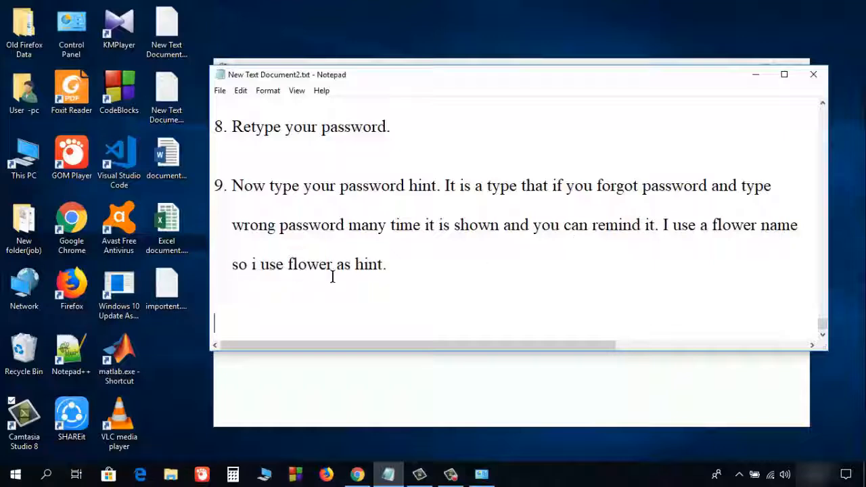
click(324, 369)
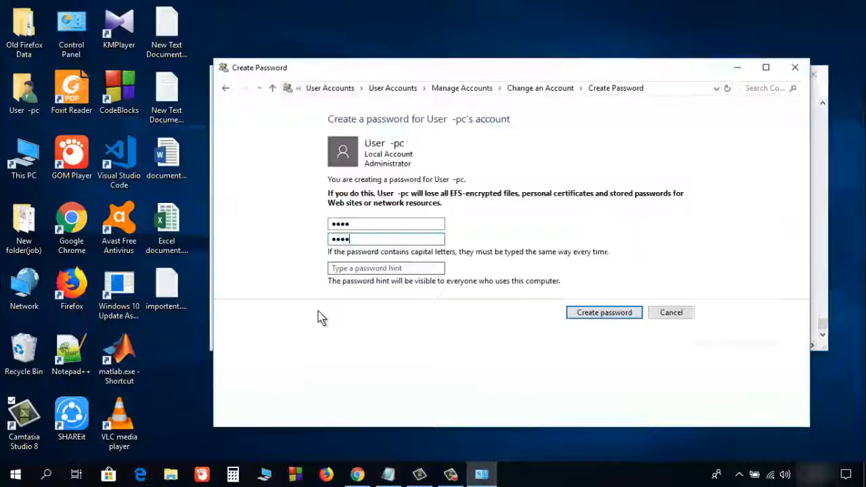
- Enter 'flower' in the password hint field
click(345, 269)
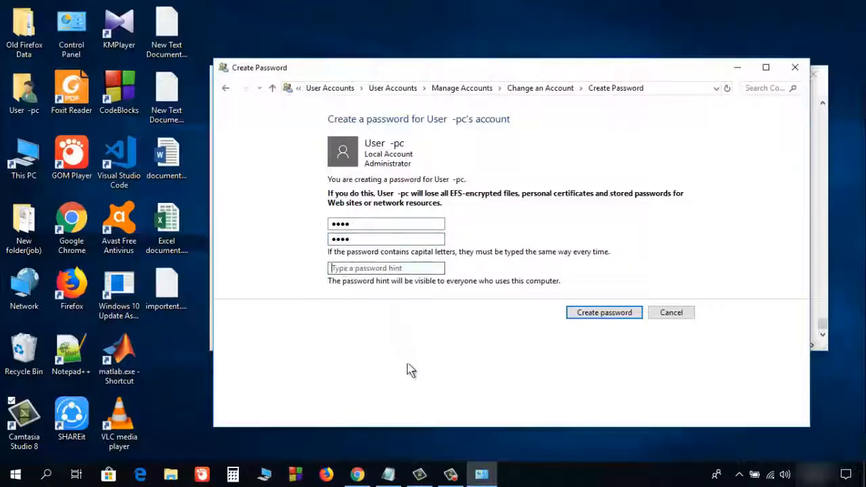
text(flo)
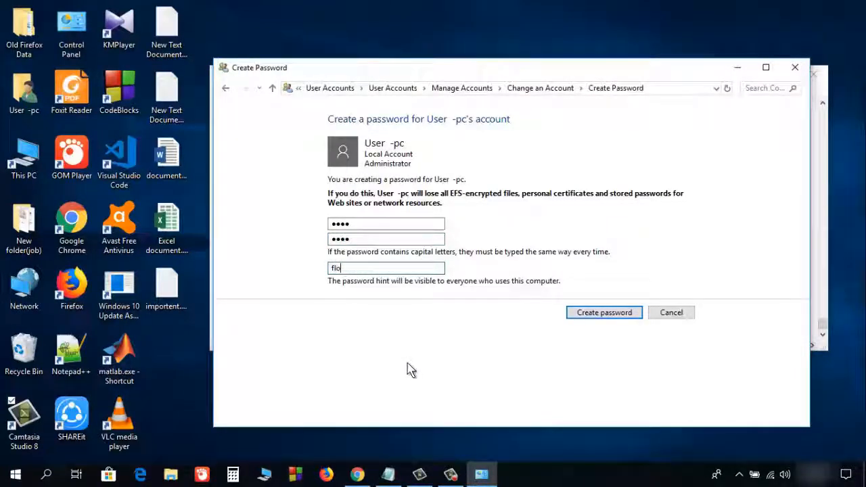
text(wer)
- Create the account password with the hint 'flower'
key(alt+Tab)
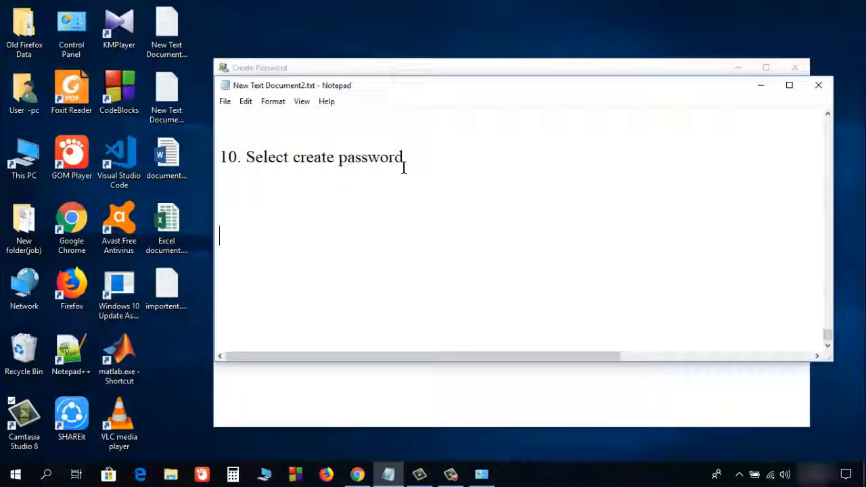
click(751, 86)
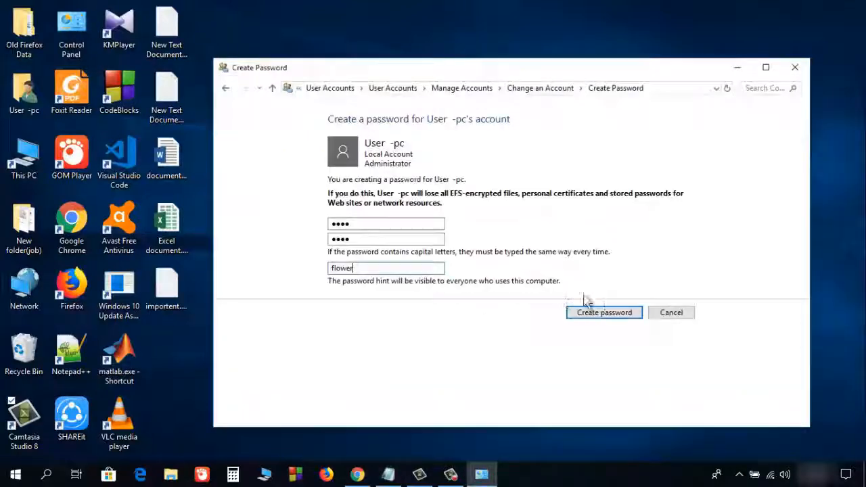
click(607, 321)
- Close the Change an Account window to return to the desktop
key(alt+Tab)
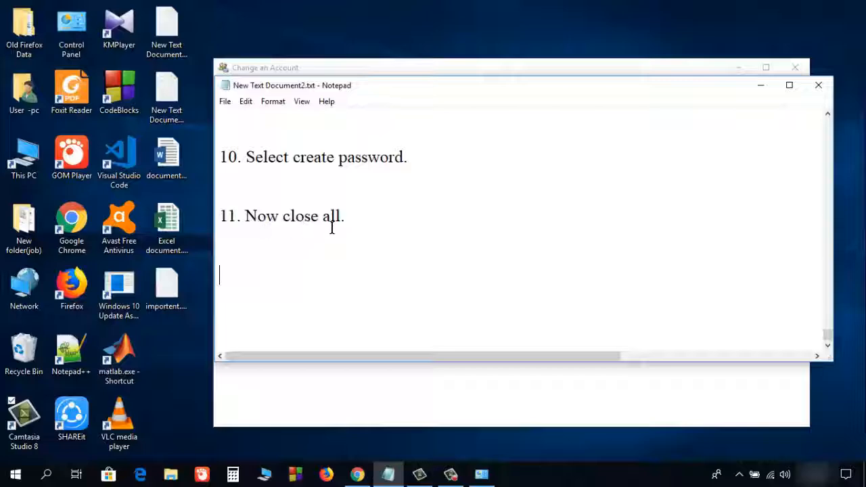
key(super+Down)
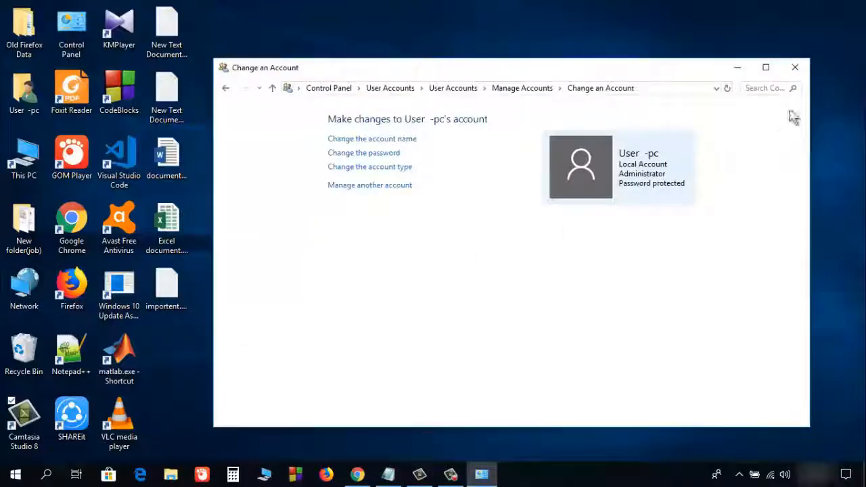
click(795, 73)
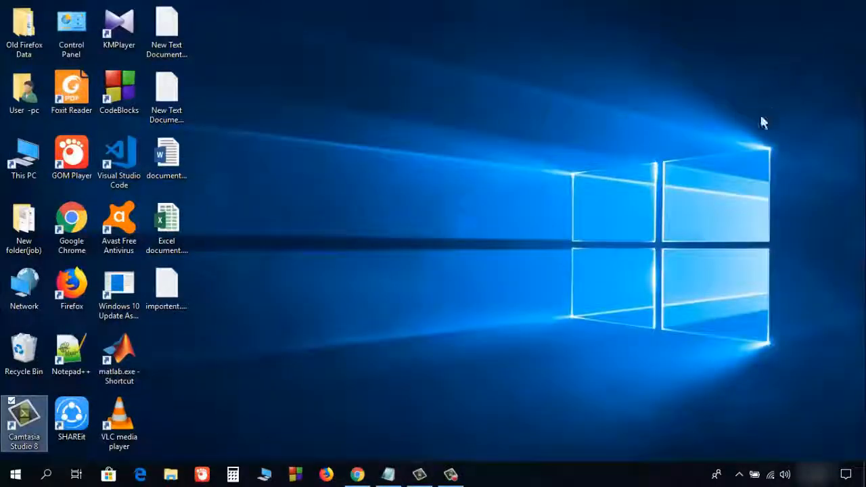
- Restart Windows from the Start menu's Power options
click(387, 474)
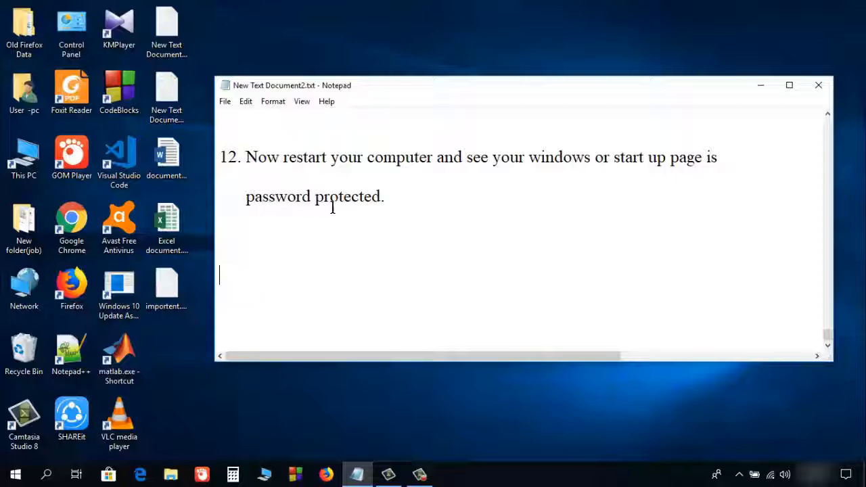
key(super+d)
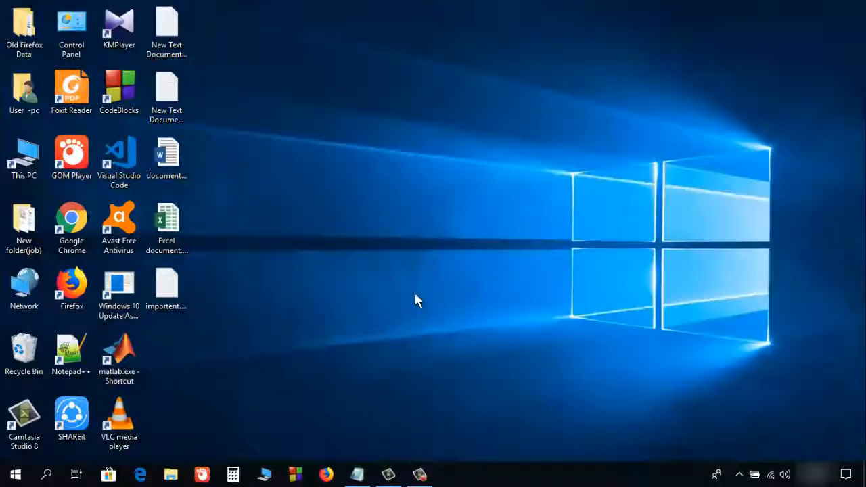
click(16, 475)
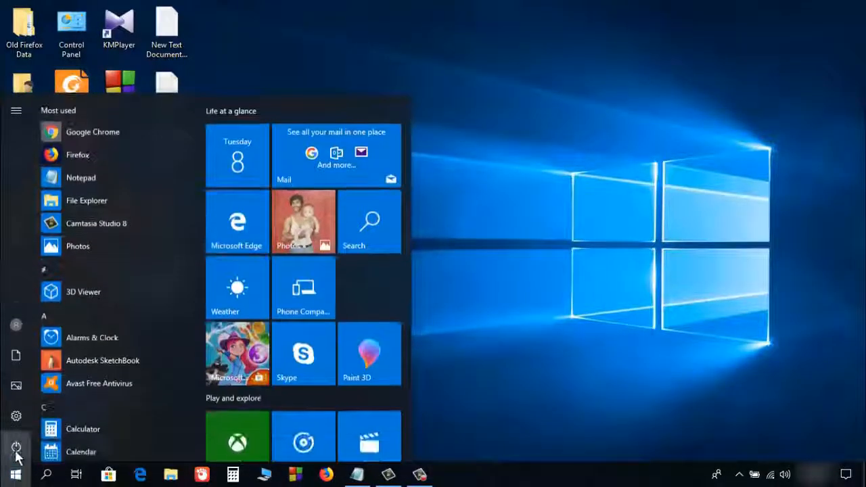
click(15, 447)
click(19, 415)
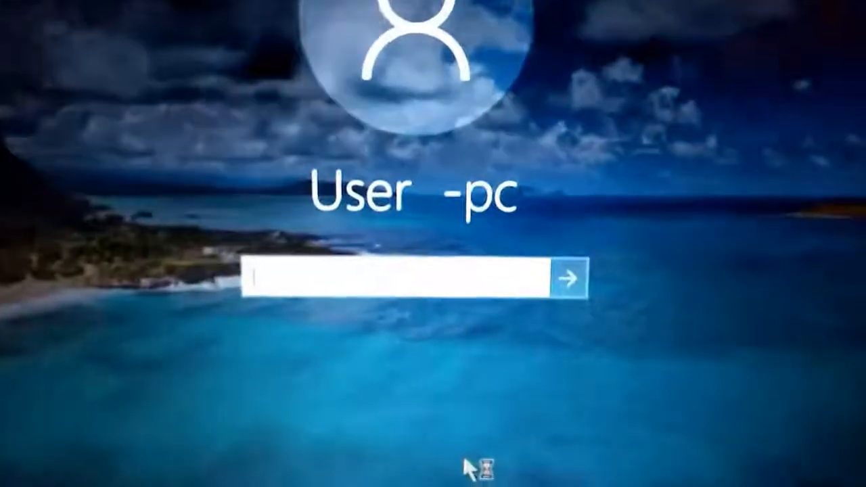
- At sign-in, enter a wrong password, reveal it as plain text, and submit it
text(a)
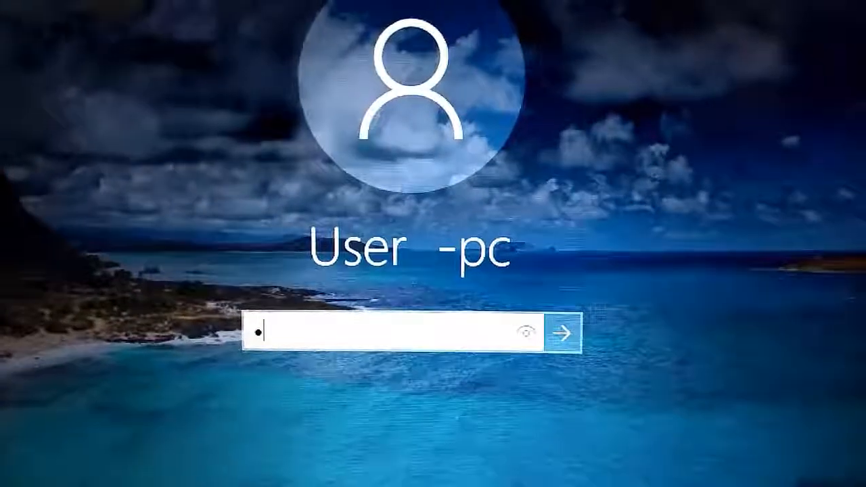
text(a)
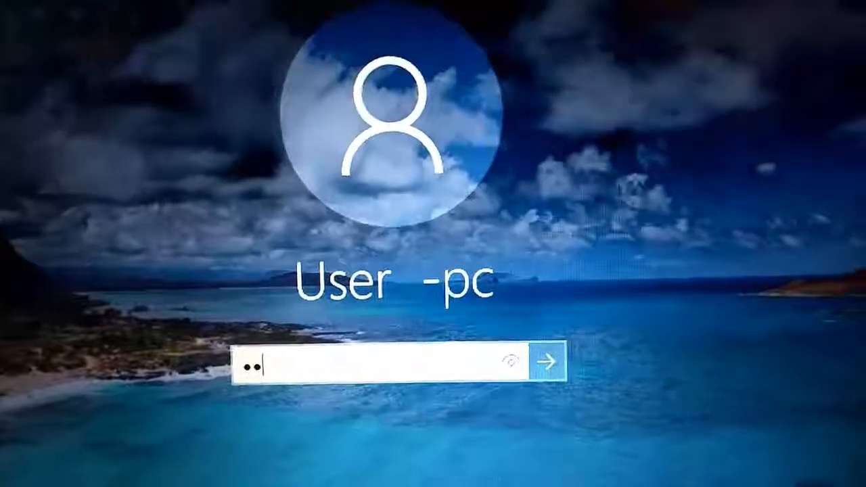
text(aa)
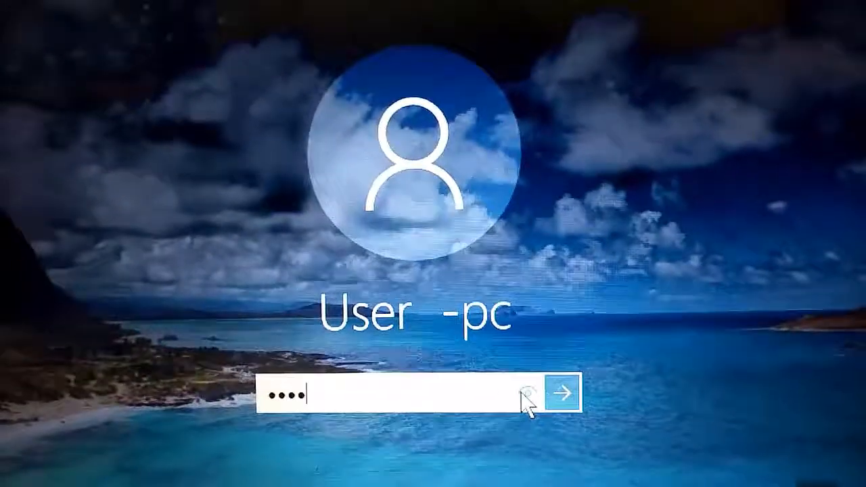
click(528, 391)
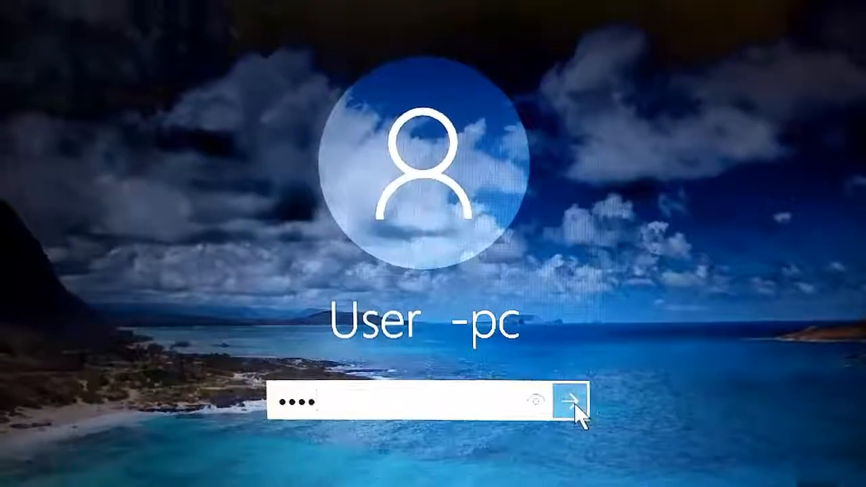
click(580, 400)
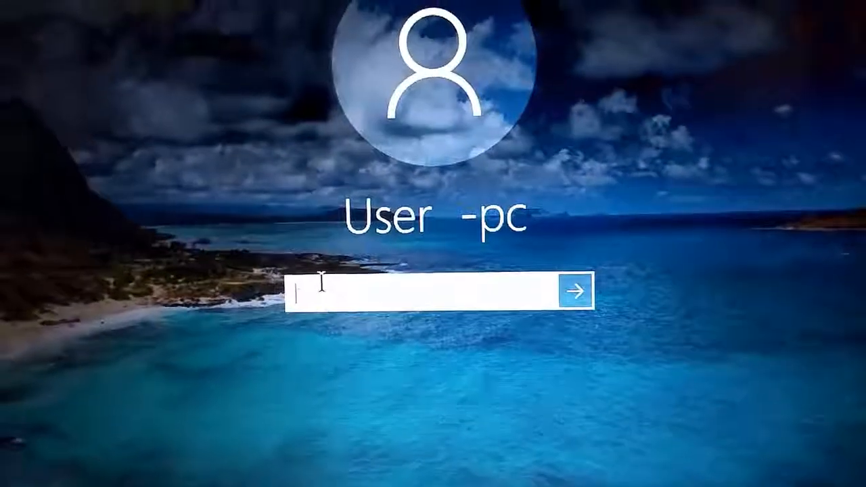
- Submit another password attempt and dismiss the incorrect-password message to see the 'flower' hint
text(•••••)
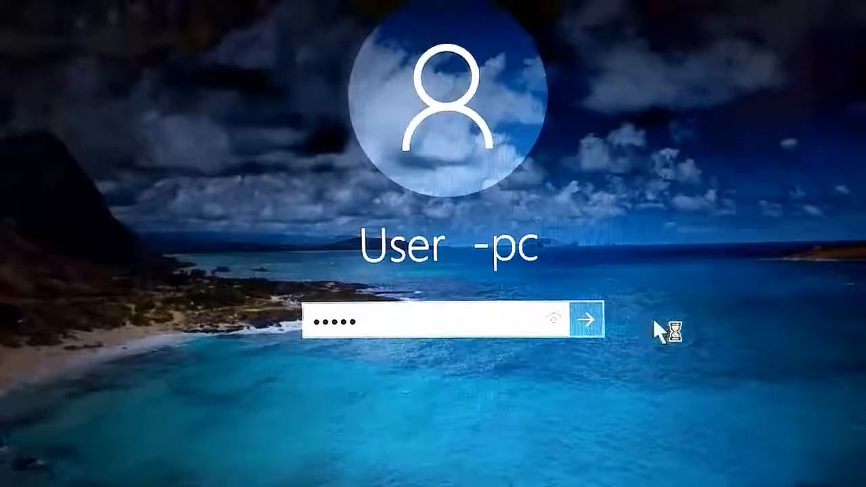
click(583, 315)
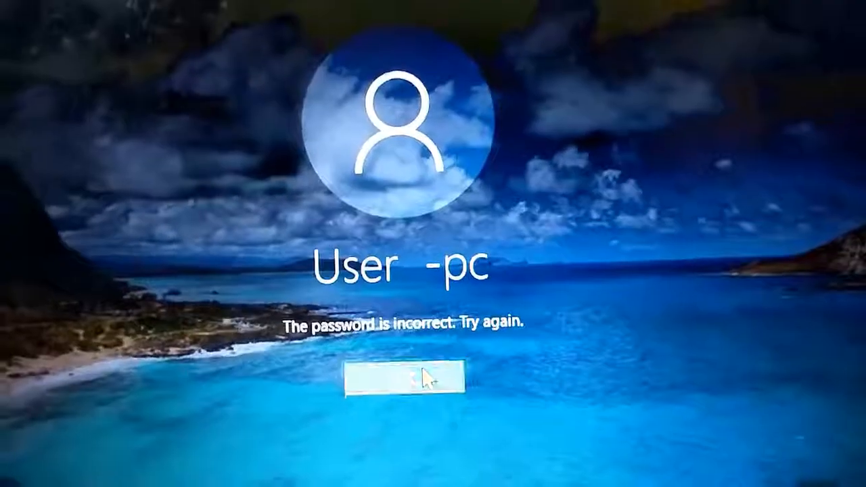
click(423, 371)
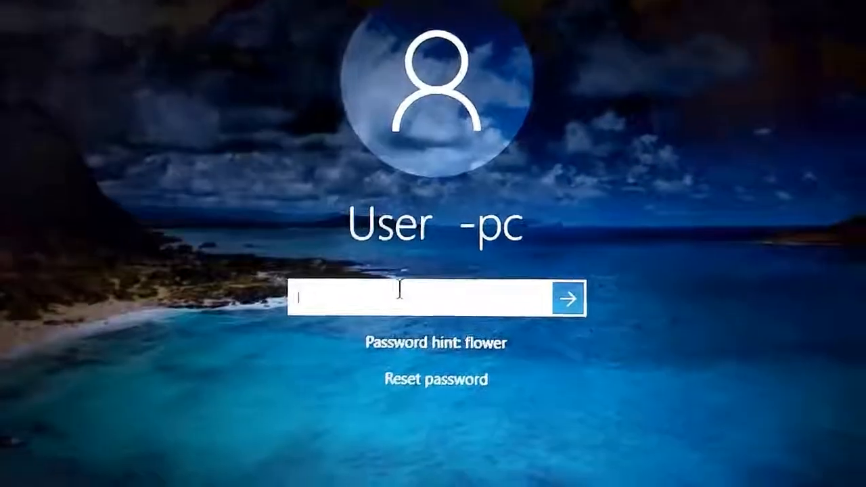
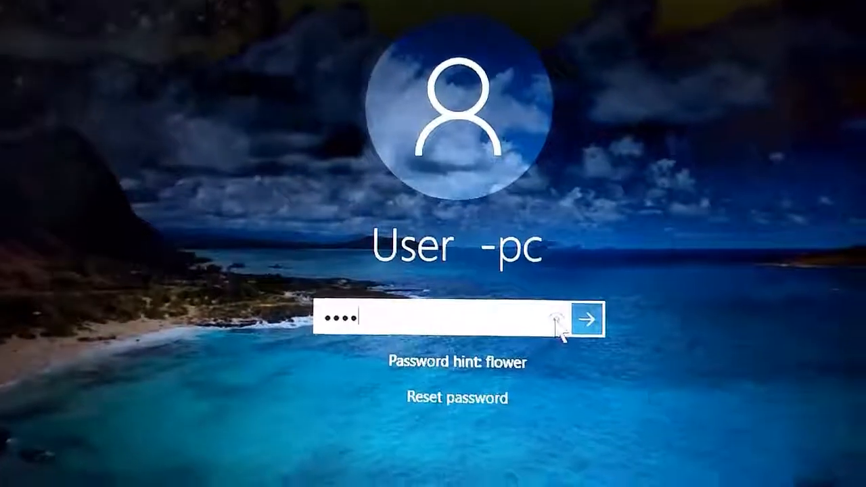
- Enter the account password, reveal it briefly to check it, and sign in to the desktop
click(562, 328)
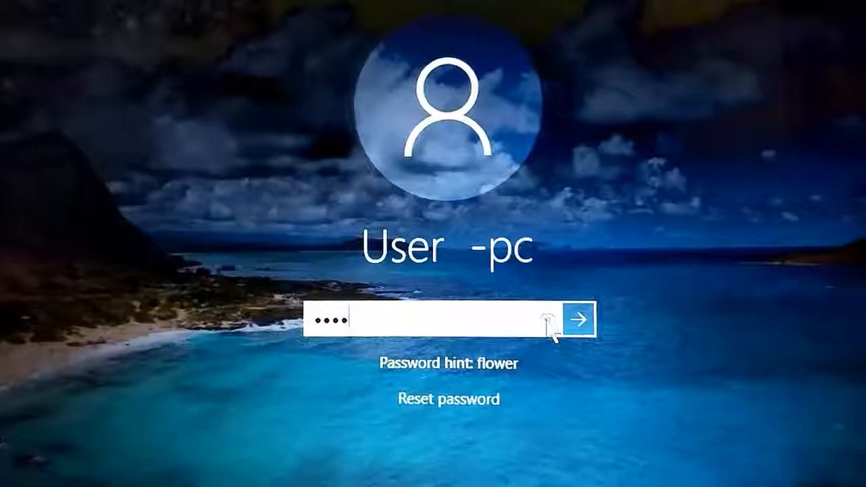
click(556, 329)
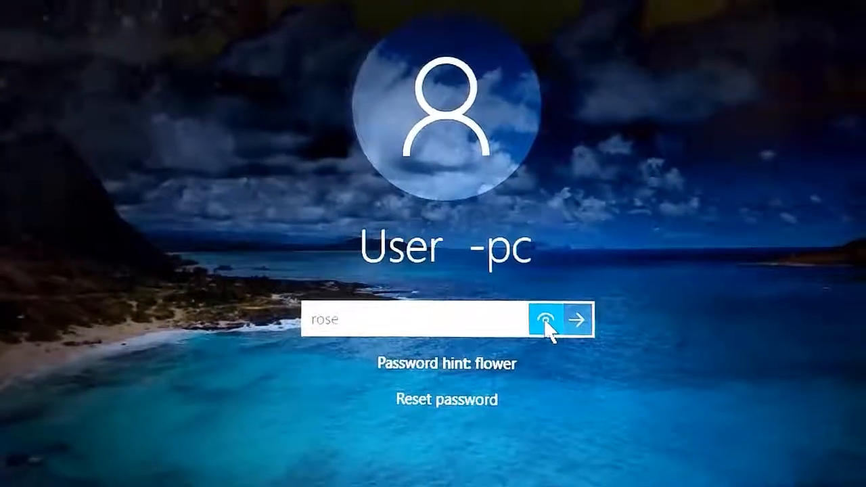
click(580, 322)
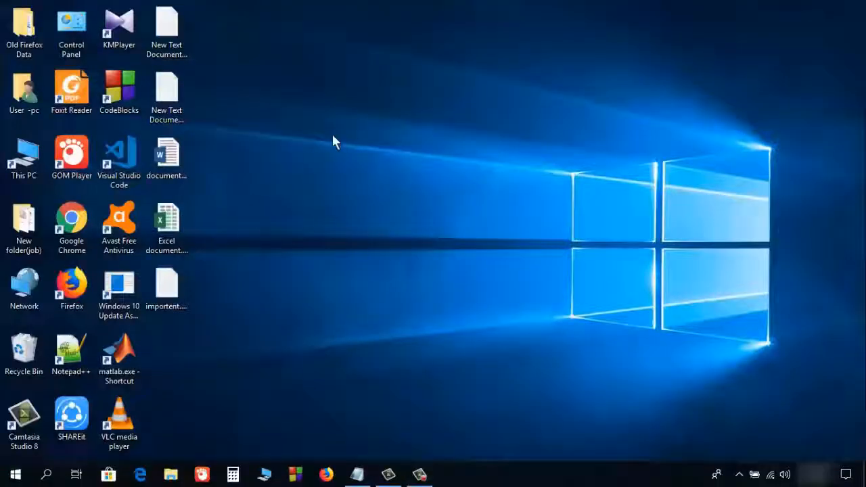
- Restore the New Text Document2.txt Notepad window from the taskbar
click(357, 474)
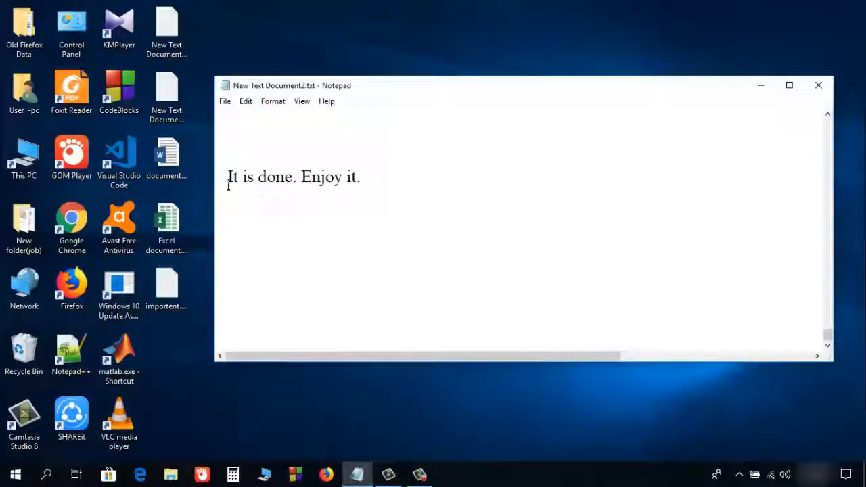